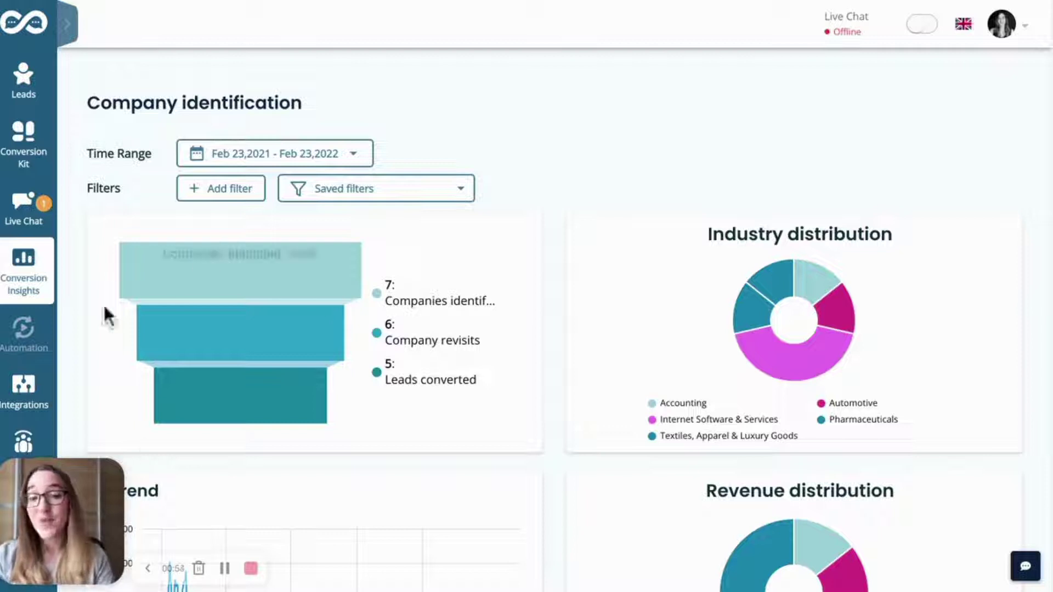
# - Examine the company funnel, the trend chart and the industry and revenue distributions in the Company identification report
pyautogui.moveTo(188, 230)
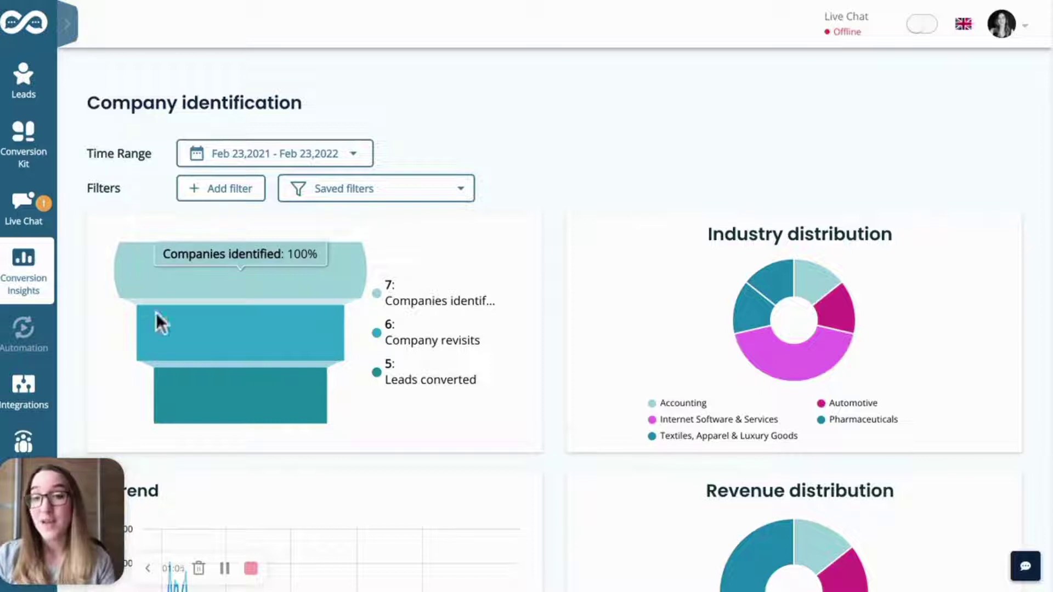
pyautogui.moveTo(151, 335)
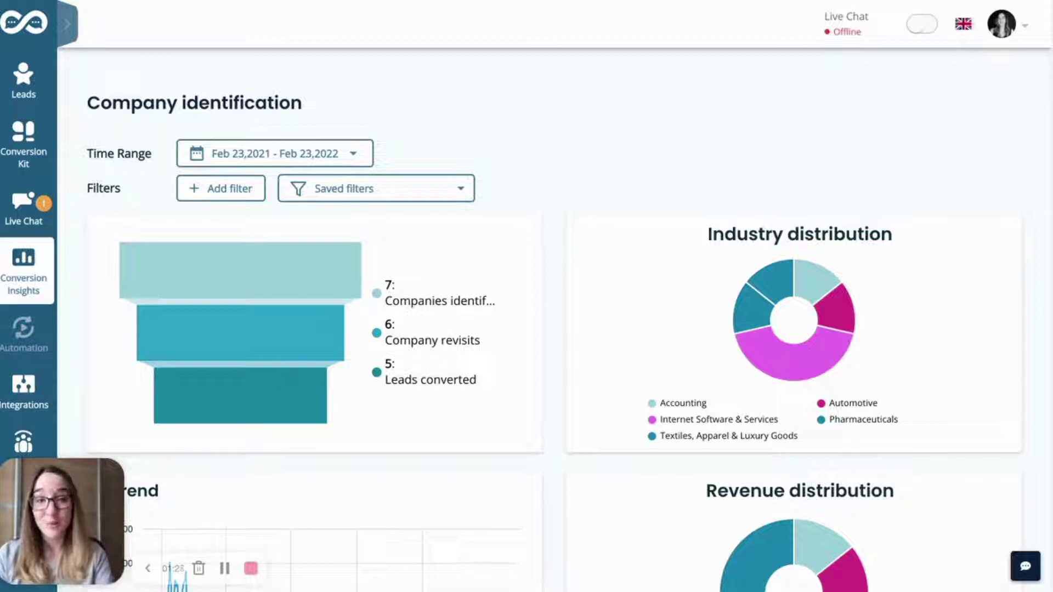
pyautogui.scroll(-5, 555, 318)
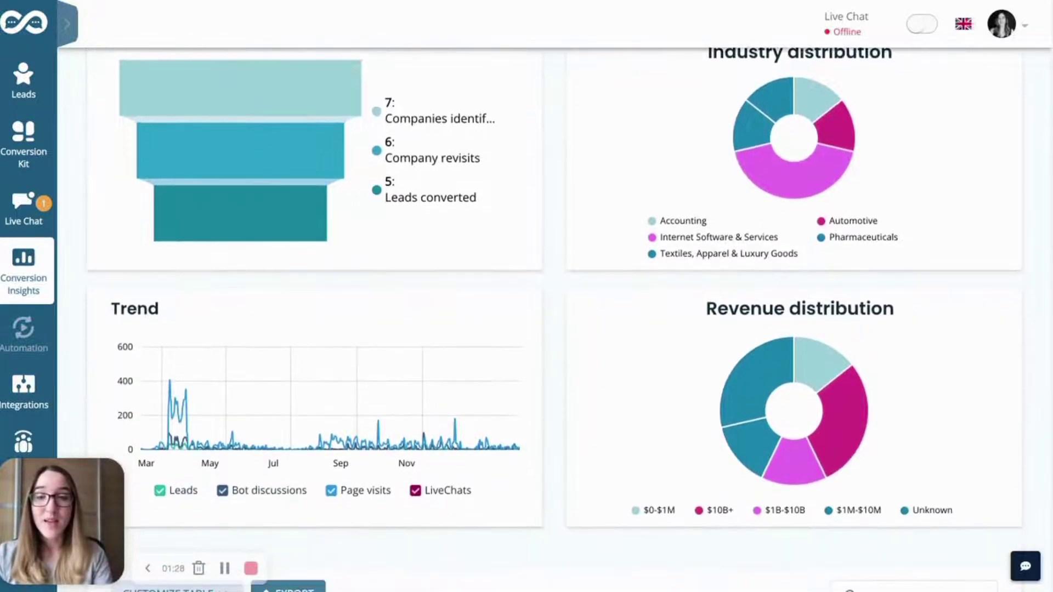
pyautogui.scroll(-7, 555, 318)
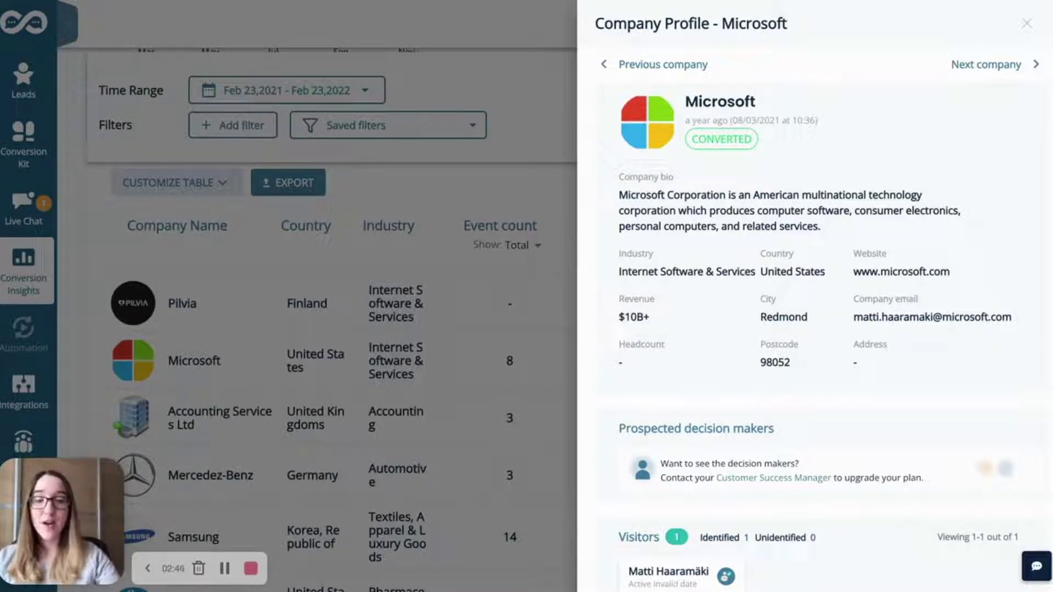
# - Examine Microsoft's company profile, covering its company details, visitors, company journey, total events, visitor sources, UTM tags and event tracking
pyautogui.scroll(-5, 817, 296)
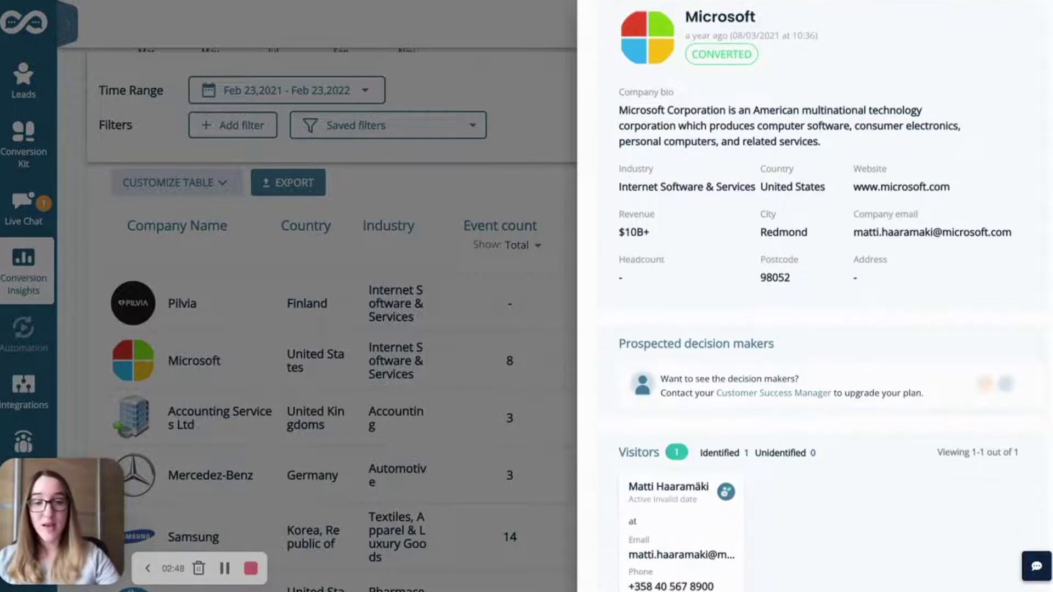
pyautogui.scroll(-4, 1045, 277)
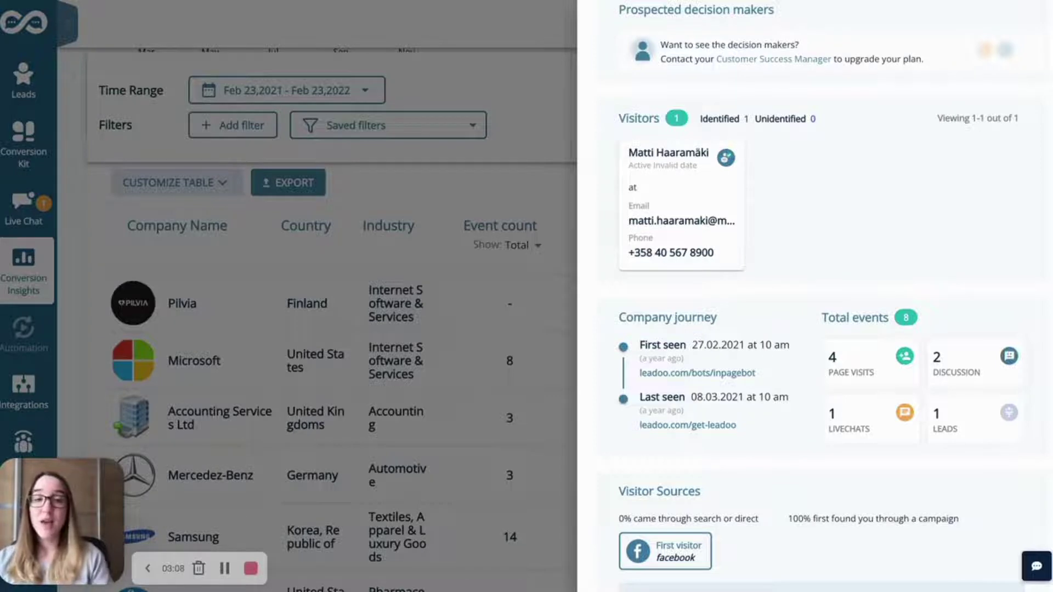
pyautogui.scroll(-2, 822, 296)
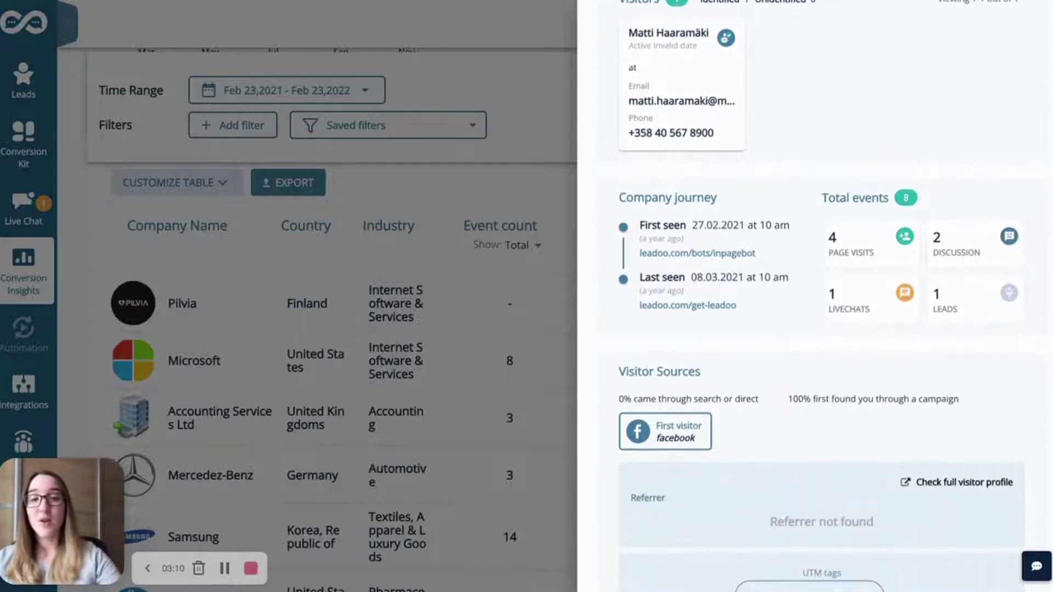
pyautogui.scroll(-3, 821, 296)
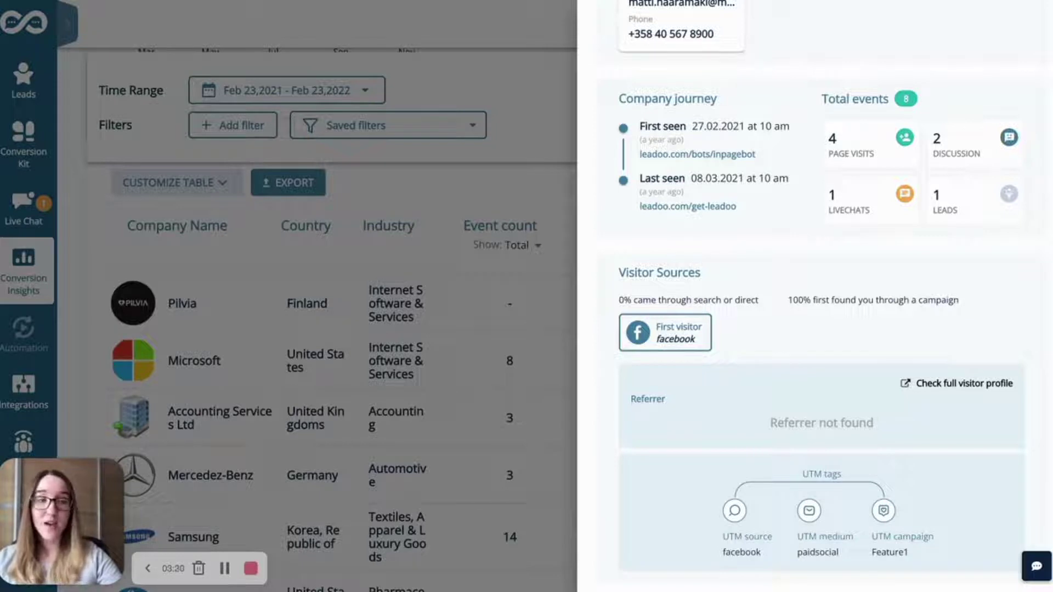
pyautogui.scroll(-3, 822, 294)
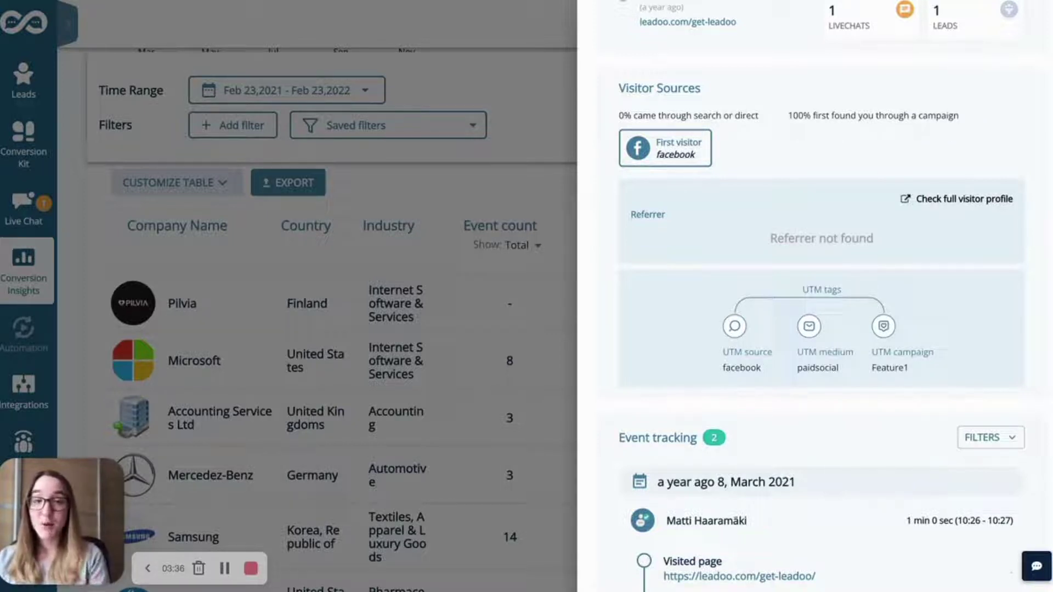
pyautogui.scroll(-2, 972, 274)
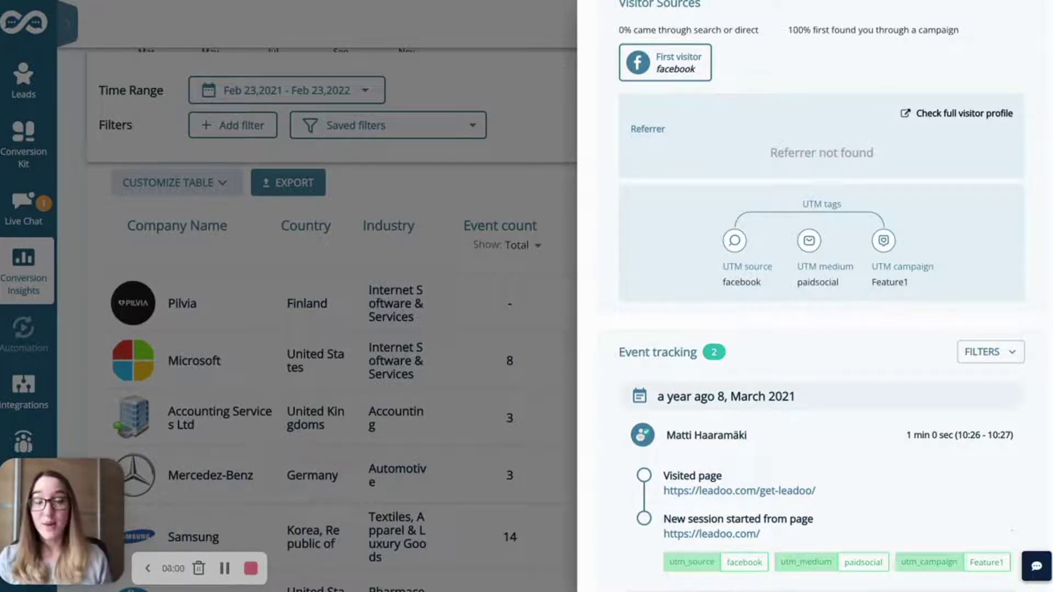
pyautogui.scroll(-4, 821, 296)
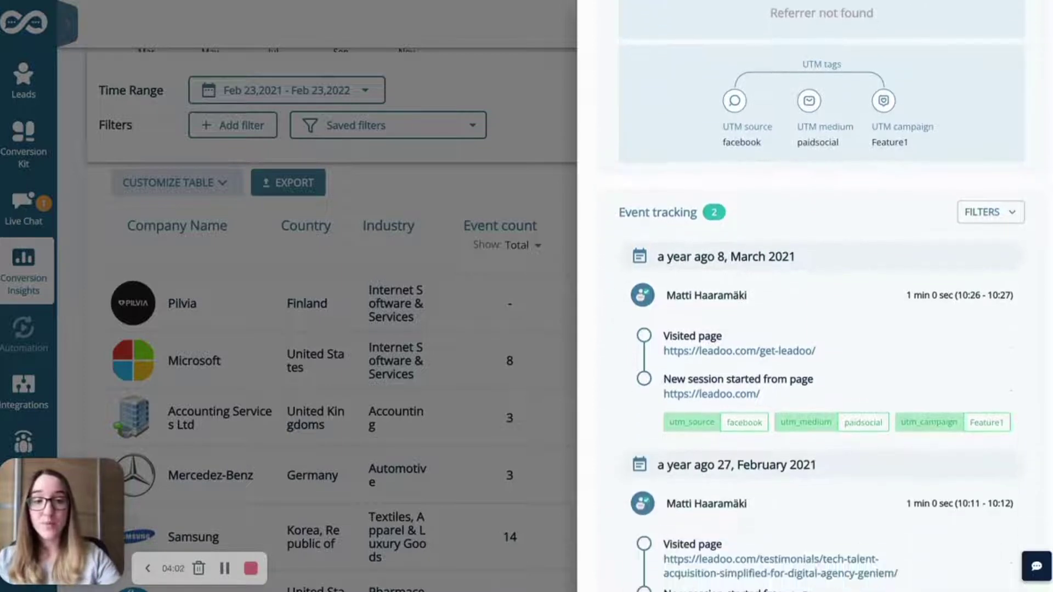
pyautogui.scroll(-1, 822, 296)
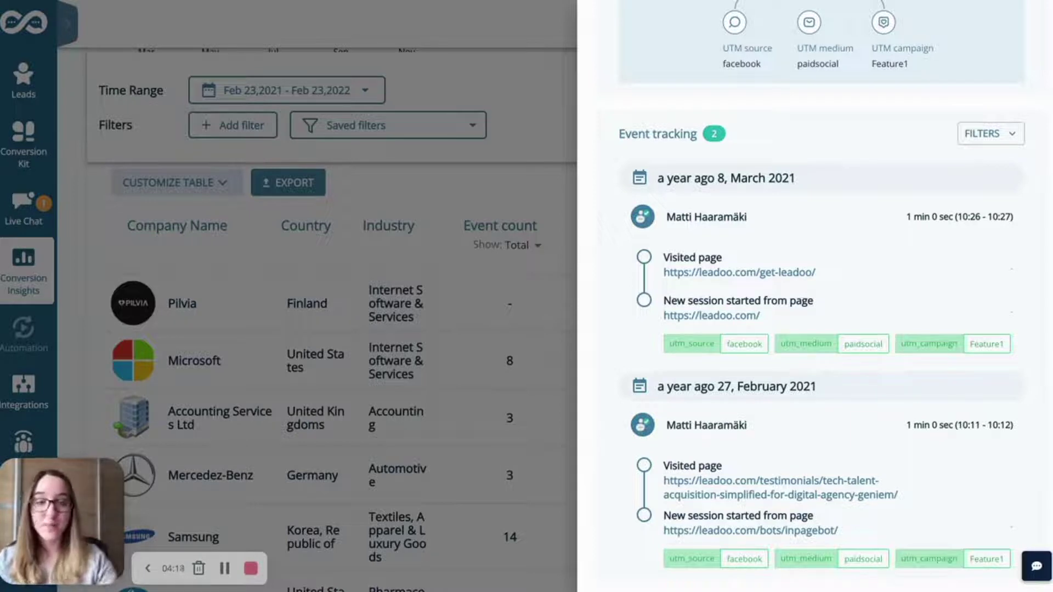
# - Open the full user profile of the identified visitor listed in Microsoft's company profile
pyautogui.scroll(10, 822, 296)
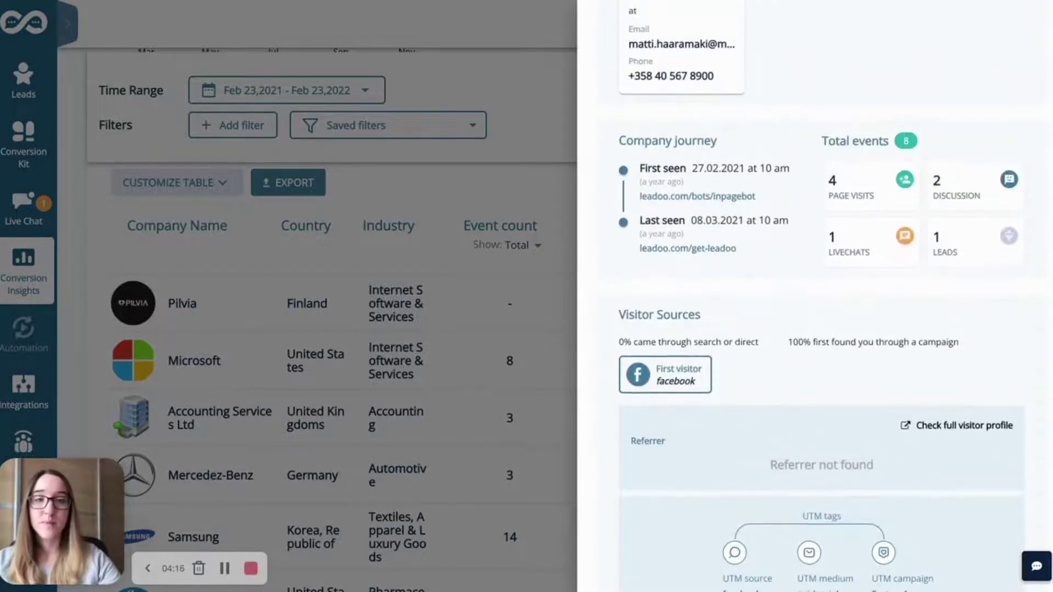
pyautogui.scroll(4, 856, 235)
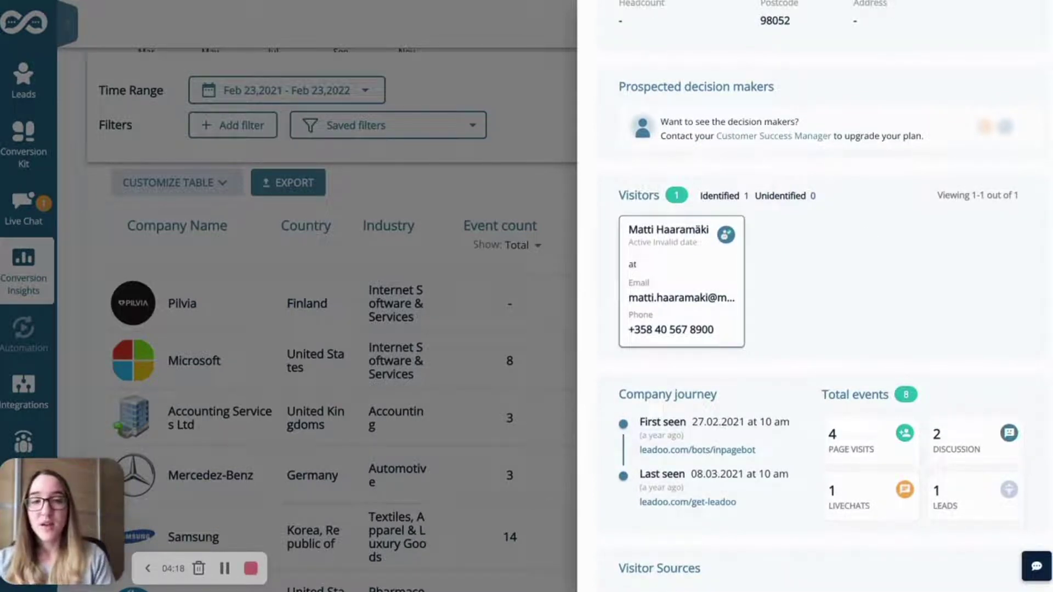
pyautogui.press('F5')
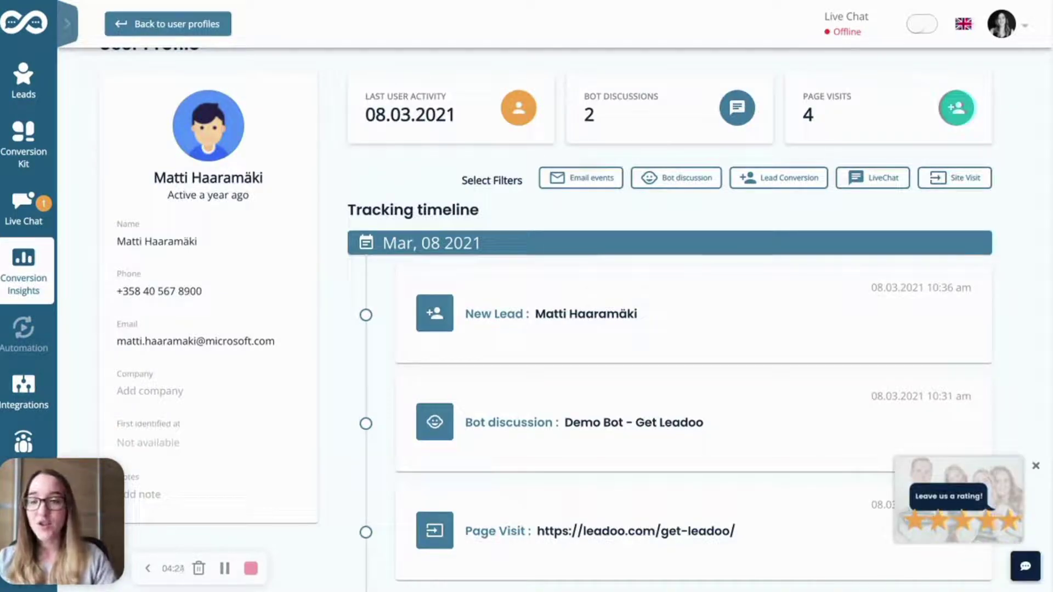
# - Review the visitor's tracking timeline, expand the 08.03.2021 page visit to view its visited URLs, and collapse it again
pyautogui.scroll(-2, 596, 103)
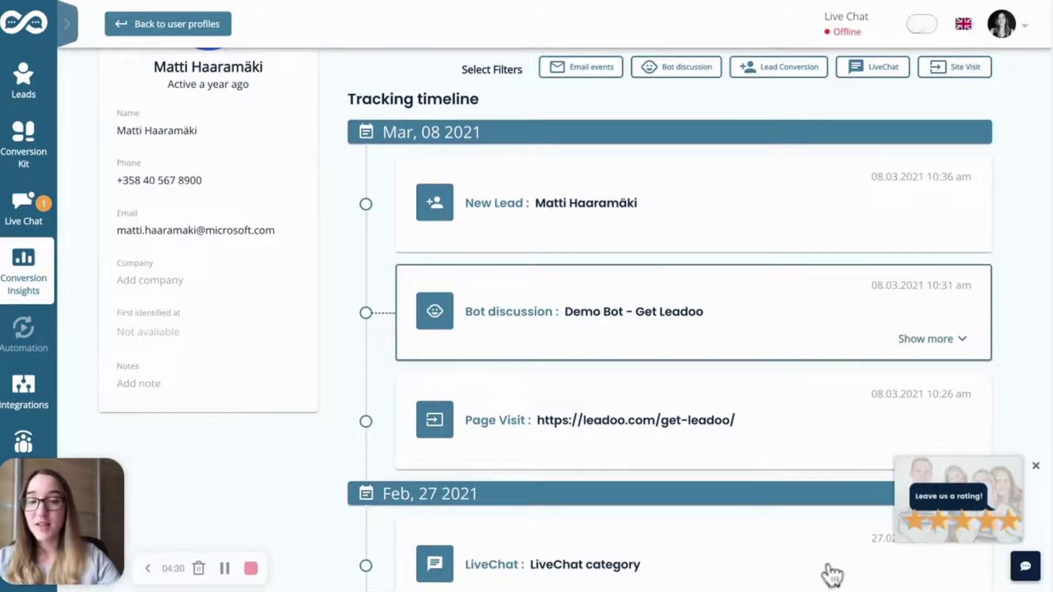
pyautogui.scroll(-4, 831, 575)
pyautogui.scroll(-1, 833, 579)
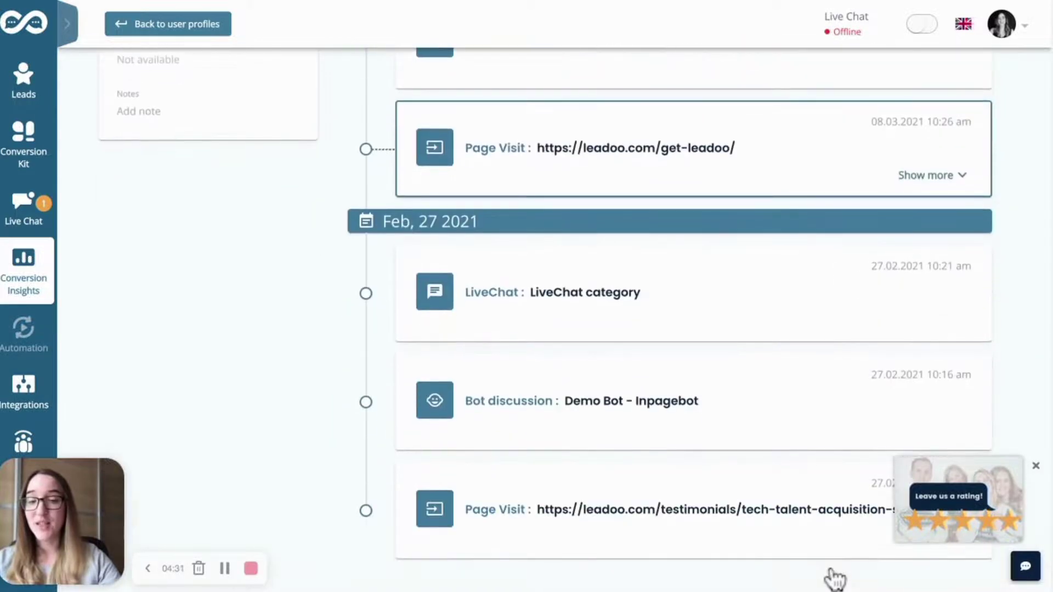
pyautogui.scroll(3, 889, 347)
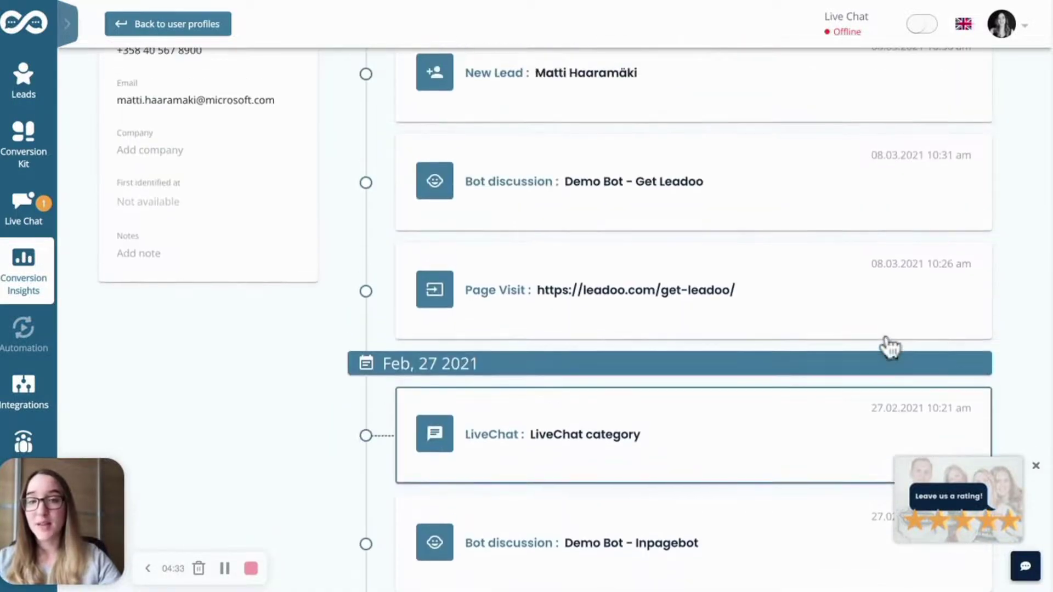
pyautogui.click(889, 337)
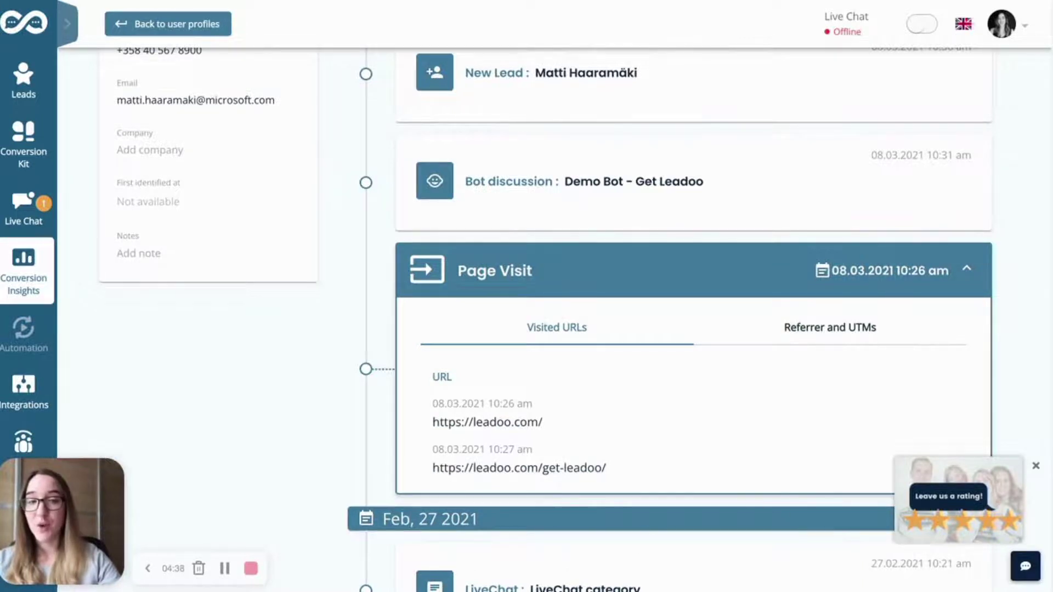
pyautogui.click(966, 268)
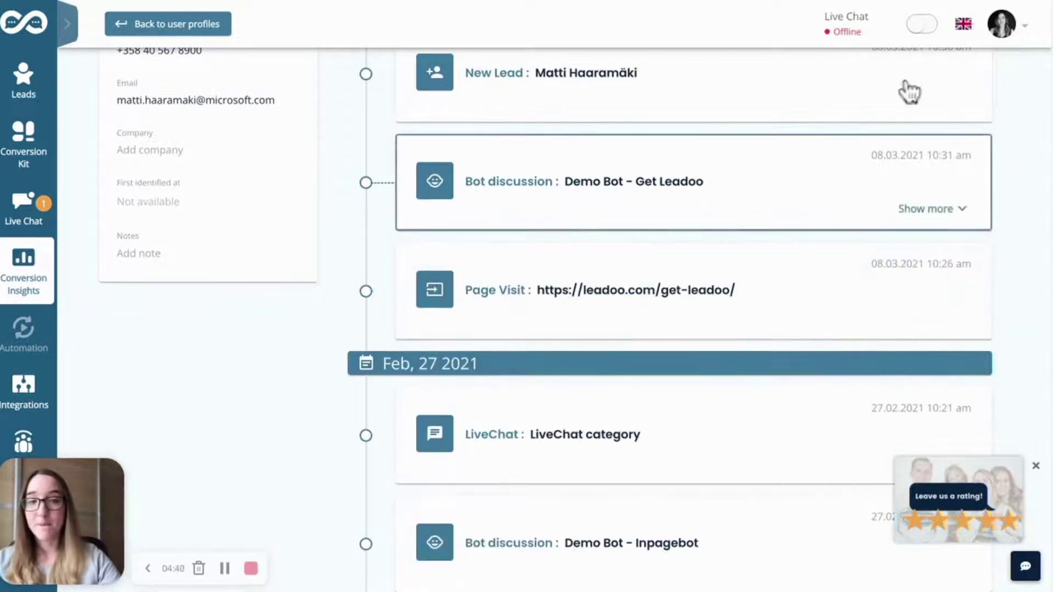
# - Expand the Demo Bot - Get Leadoo discussion in the timeline, read its messages, and collapse it
pyautogui.click(928, 207)
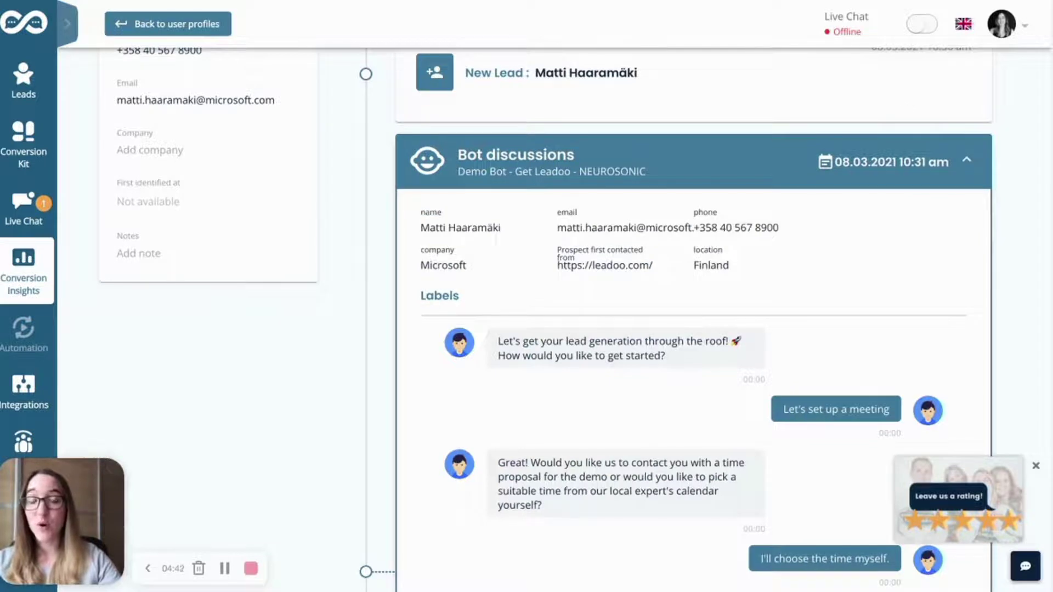
pyautogui.scroll(-3, 545, 318)
pyautogui.scroll(4, 544, 318)
pyautogui.click(966, 209)
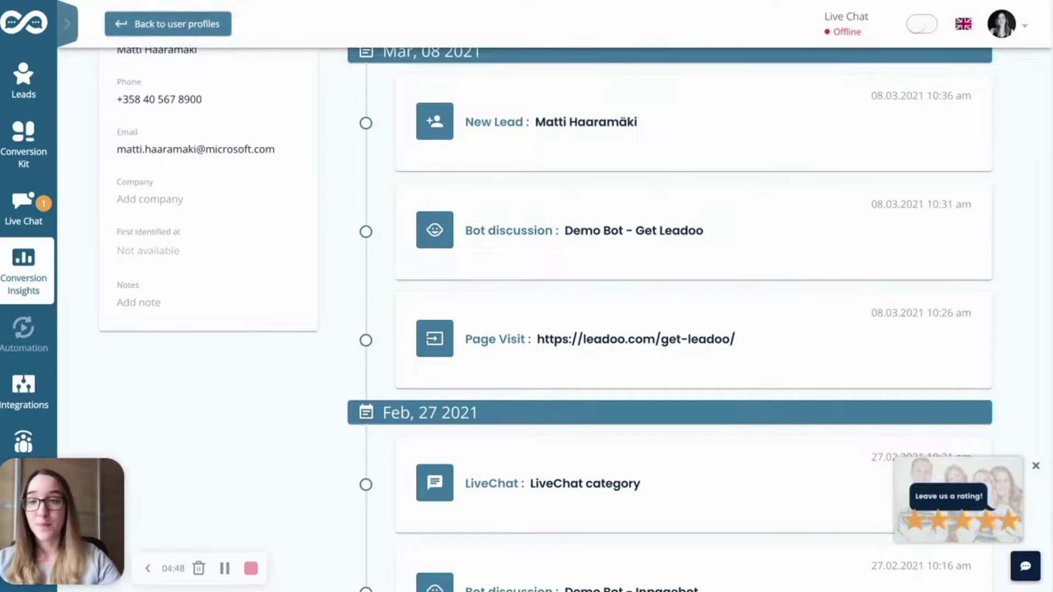
# - Close Microsoft's company profile and examine the table of identified companies with their event, page visit and bot discussion columns
pyautogui.moveTo(24, 269)
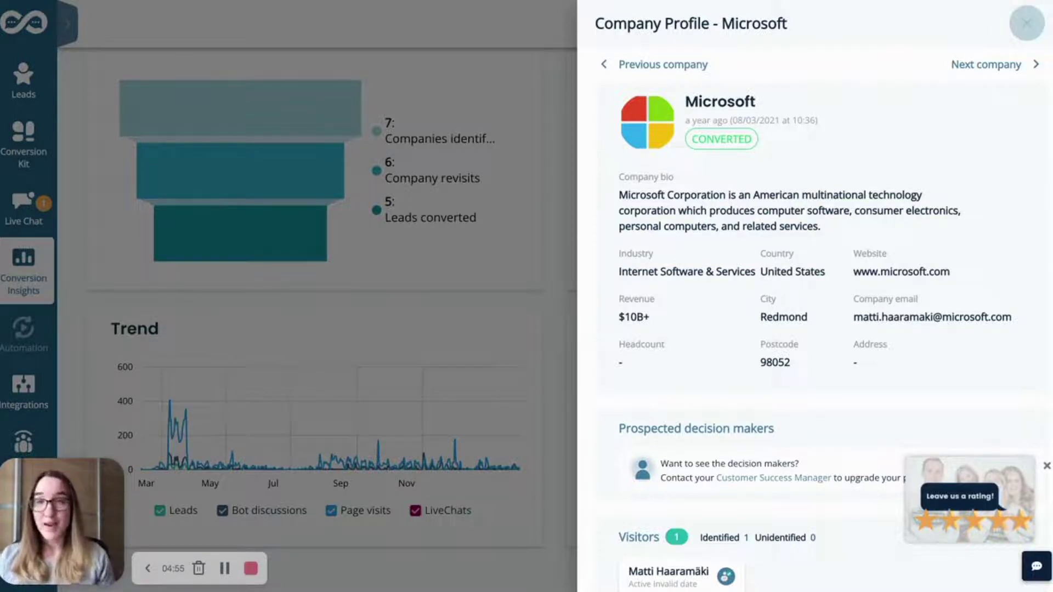
pyautogui.click(1027, 23)
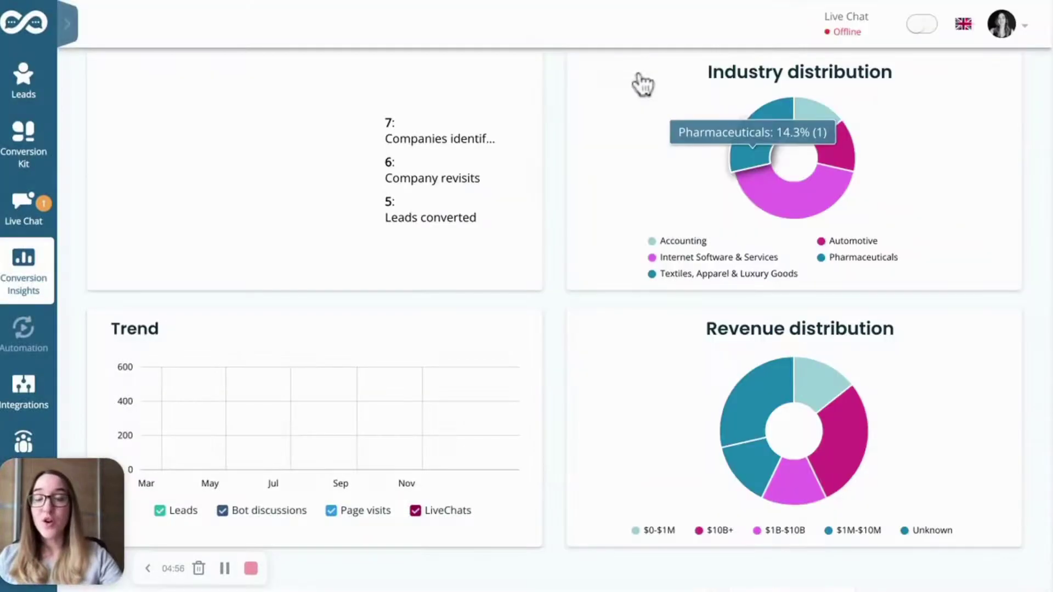
pyautogui.scroll(-10, 643, 83)
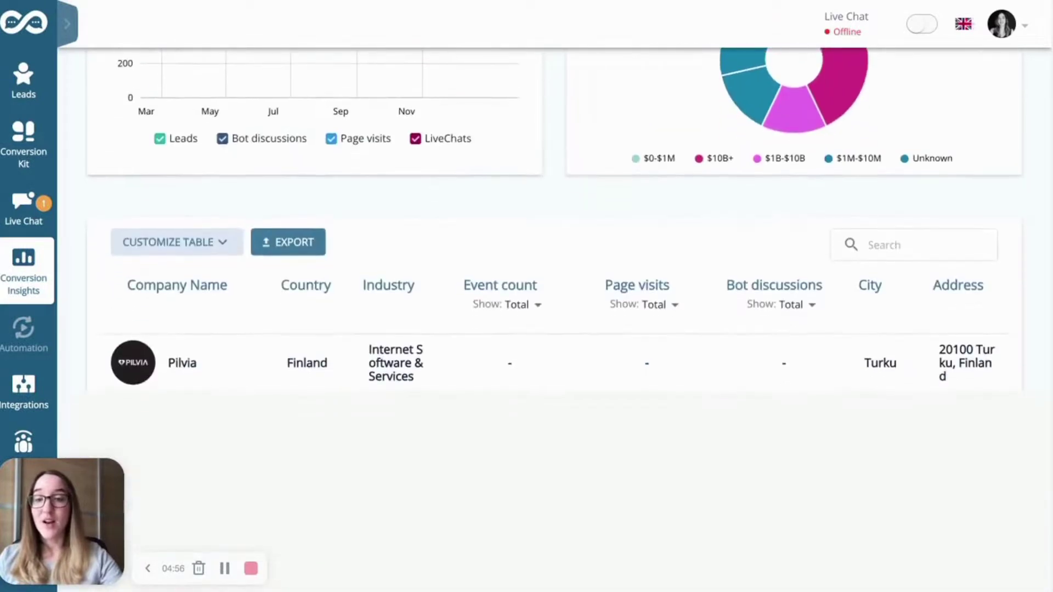
pyautogui.scroll(-2, 662, 176)
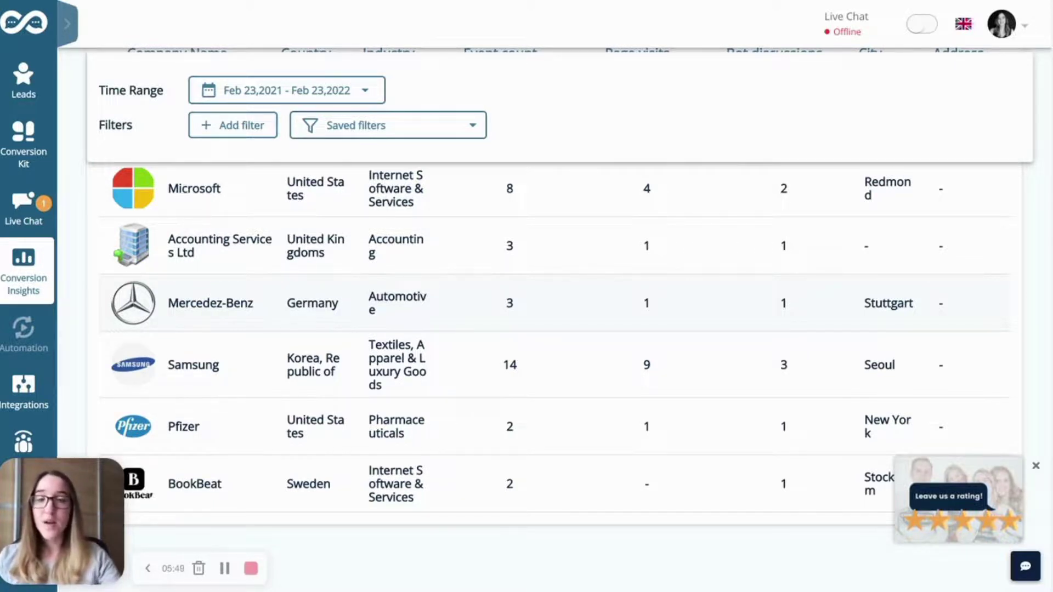
pyautogui.scroll(2, 548, 329)
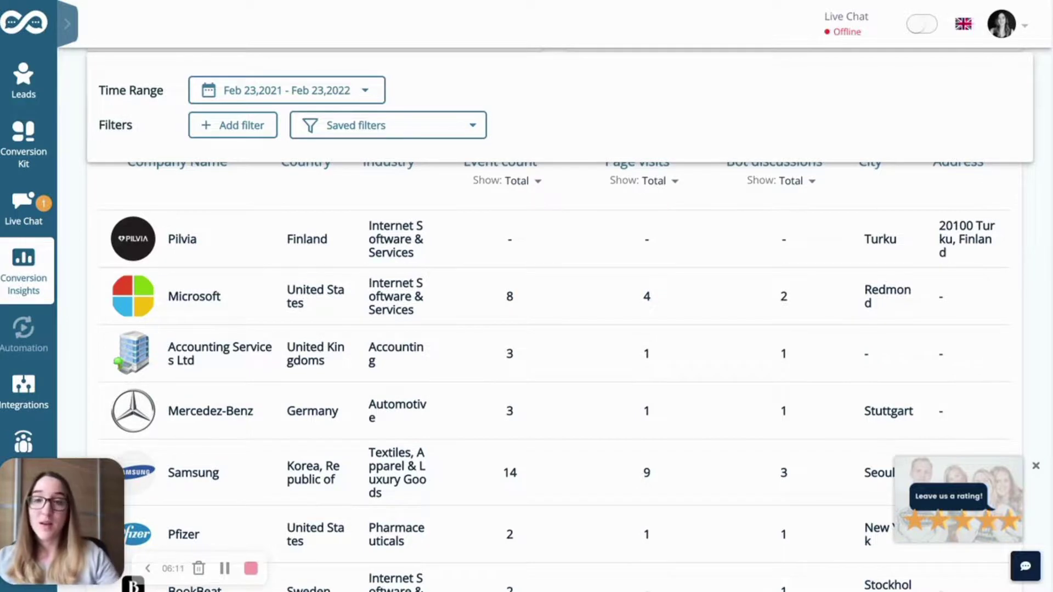
# - View the filter criteria available for the Company identification report and close the list without adding one
pyautogui.scroll(10, 548, 357)
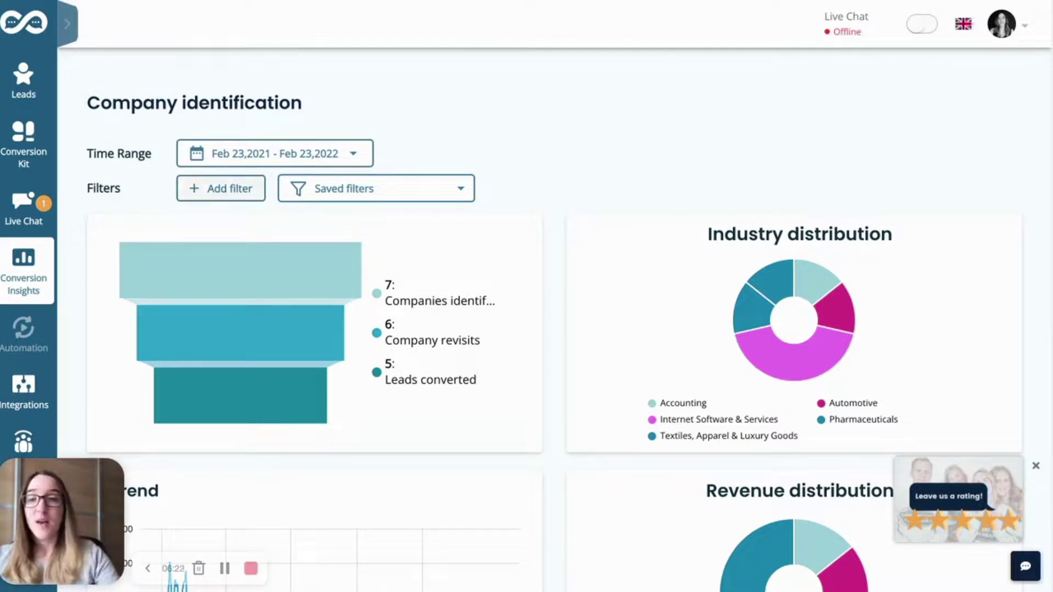
pyautogui.click(221, 189)
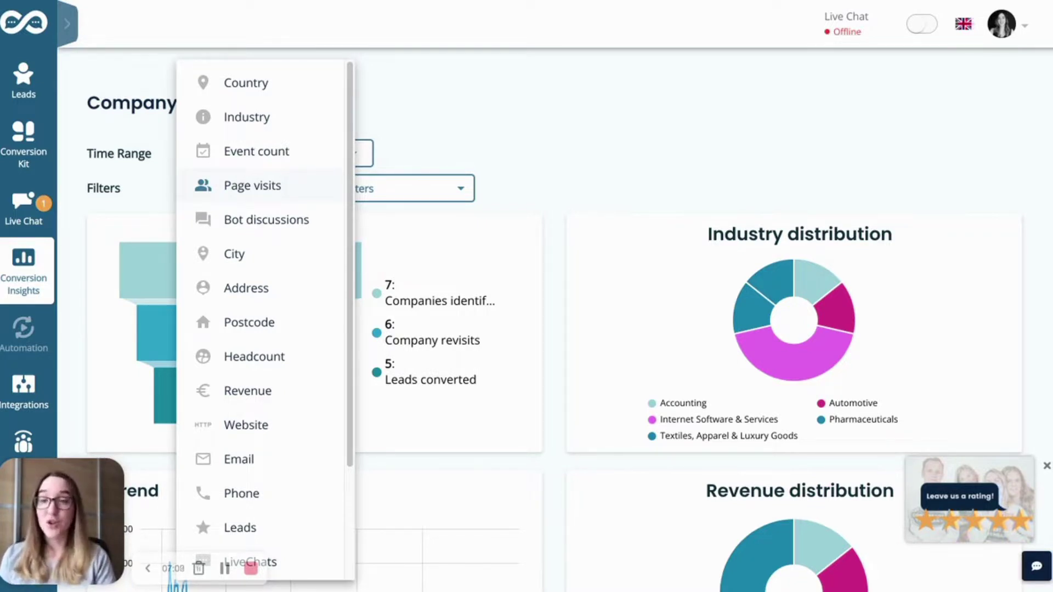
pyautogui.click(171, 120)
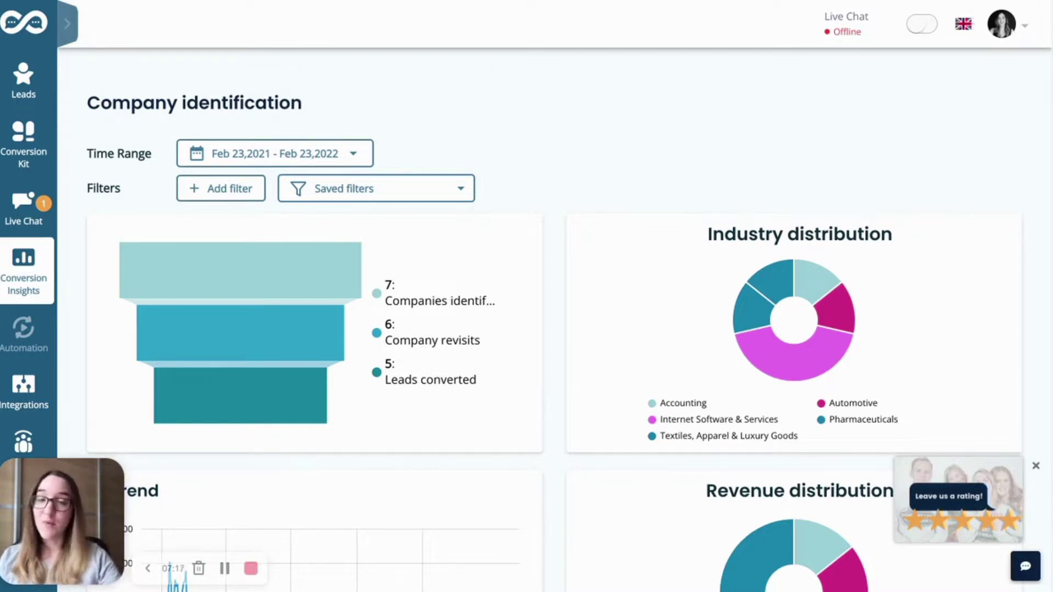
# - Return to the table of identified companies below the charts
pyautogui.scroll(-4, 554, 329)
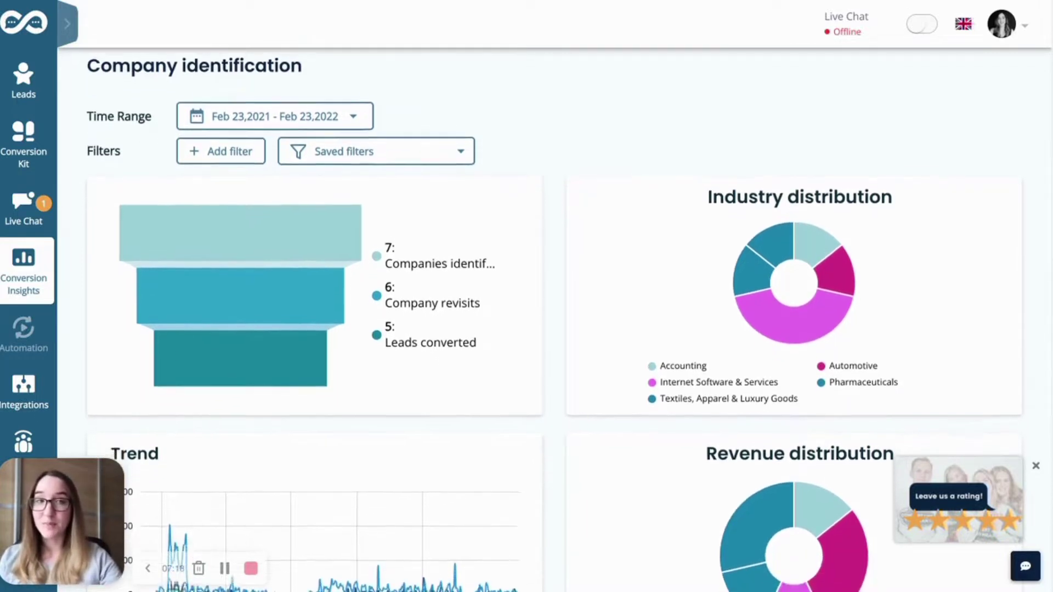
pyautogui.scroll(-6, 171, 128)
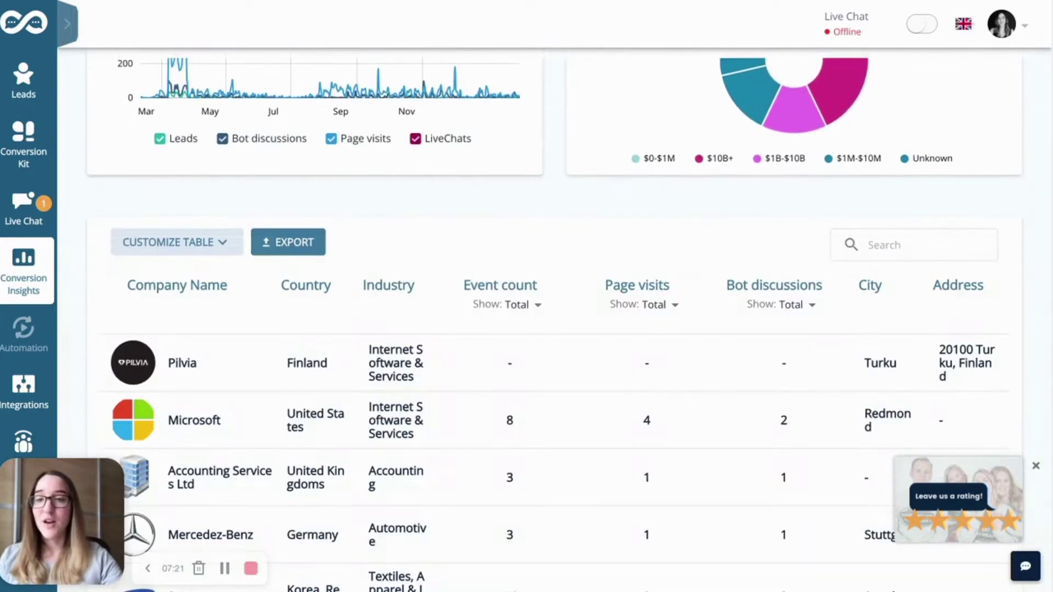